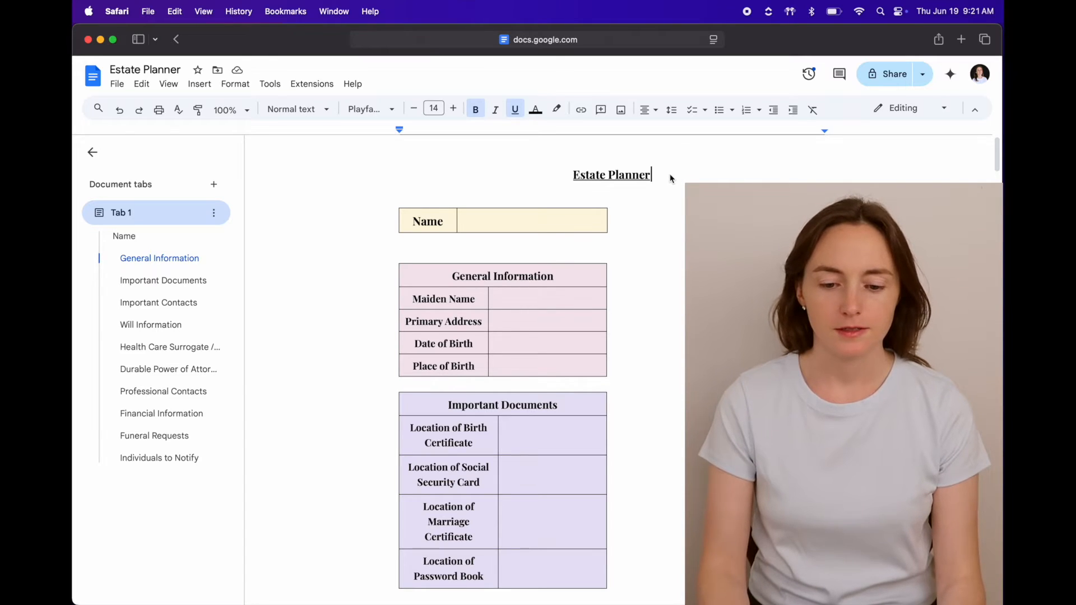
# - Copy the entire Estate Planner document and paste it into the empty Estate Planner page in ClickUp
pyautogui.press('super+a')
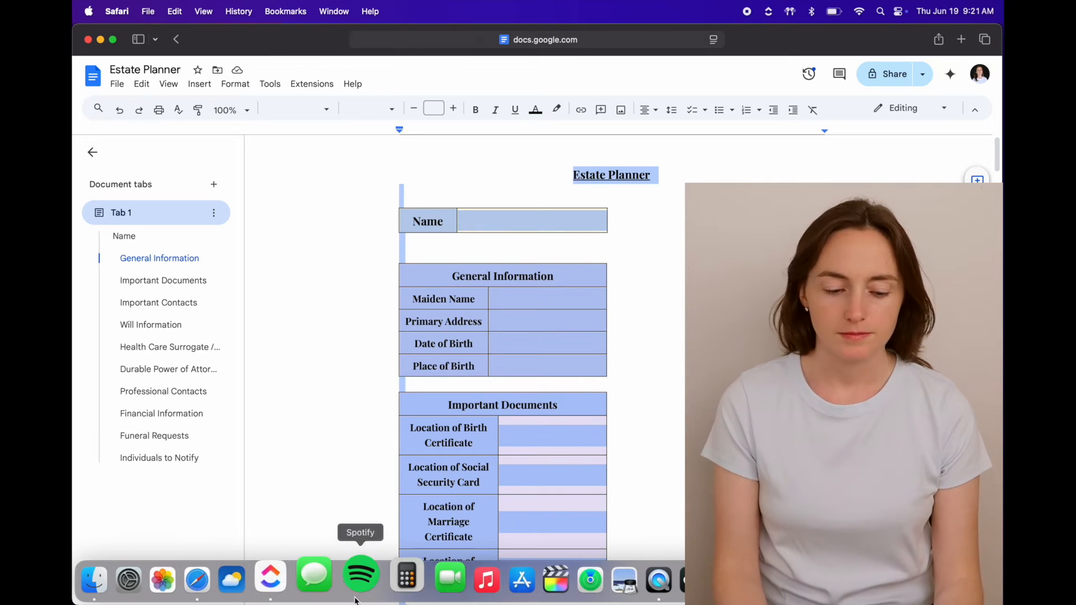
pyautogui.click(300, 580)
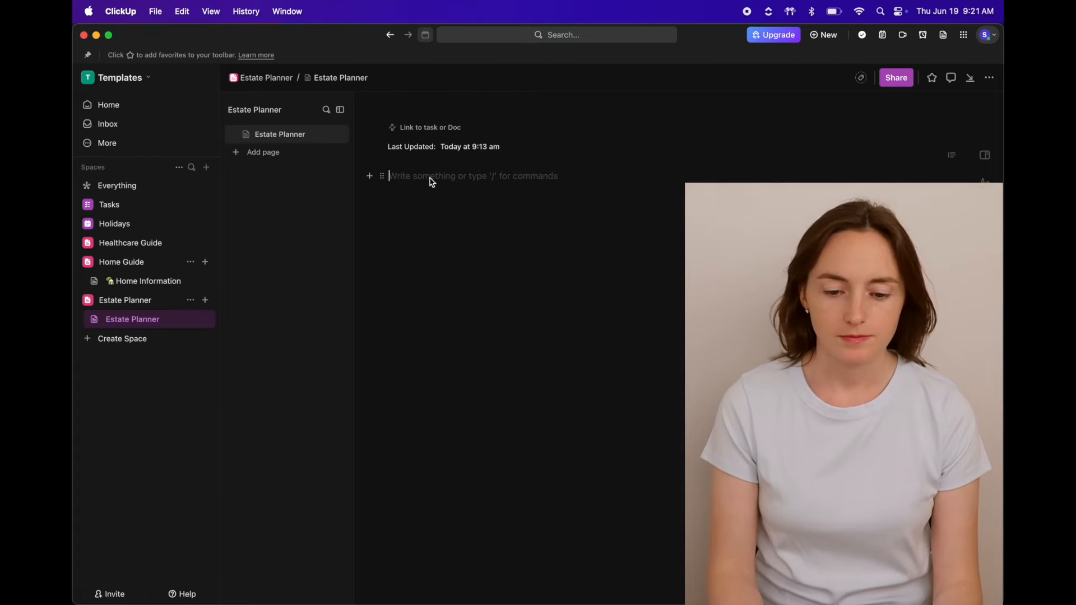
pyautogui.press('super+v')
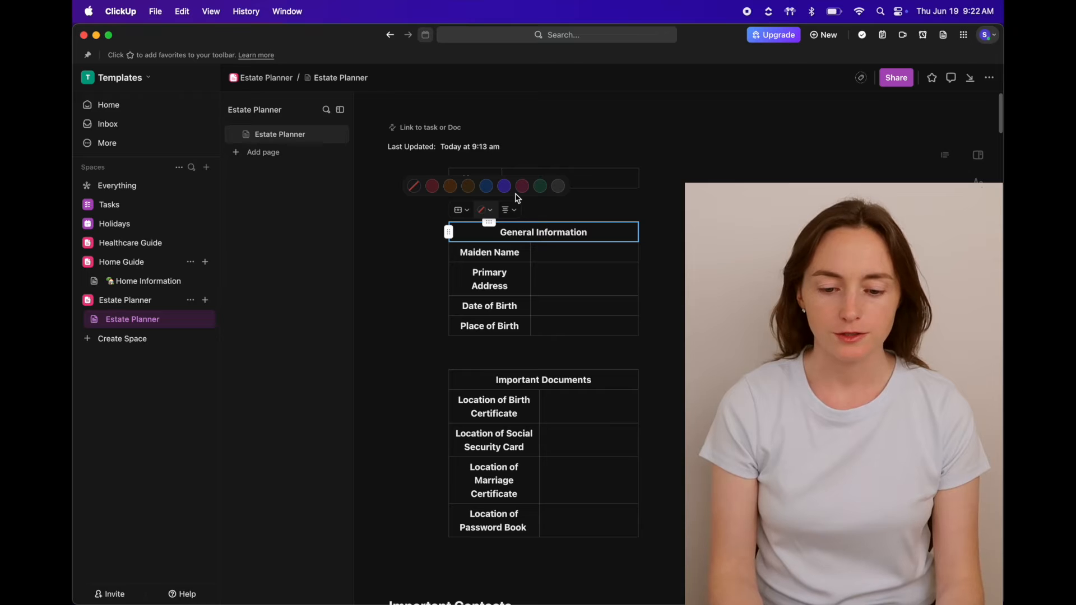
# - Give the General Information header row a pink background and the Important Documents header row a purple background
pyautogui.click(522, 186)
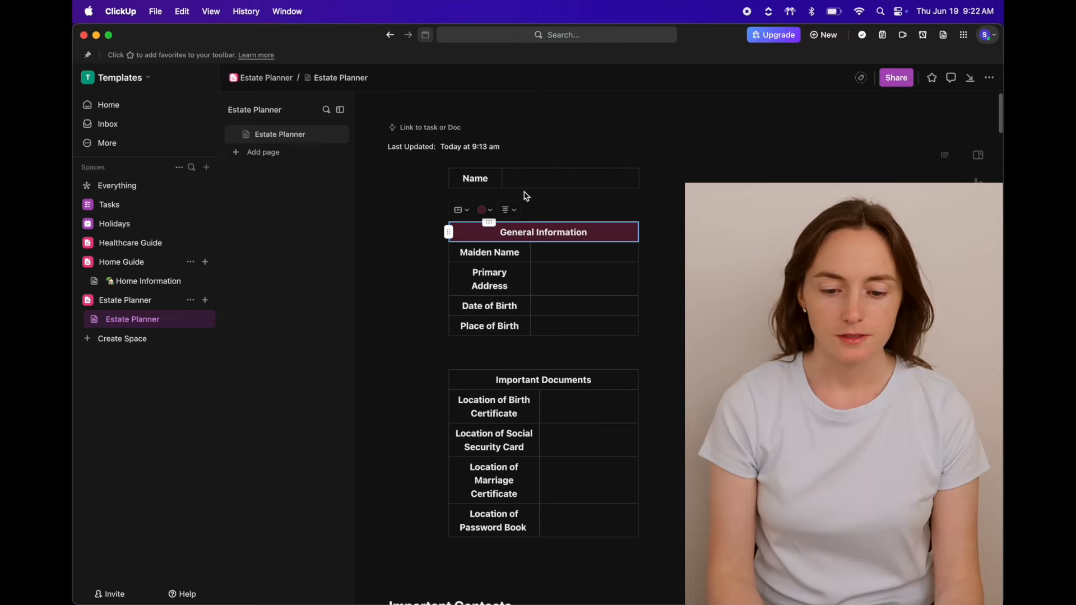
pyautogui.click(448, 380)
pyautogui.click(485, 358)
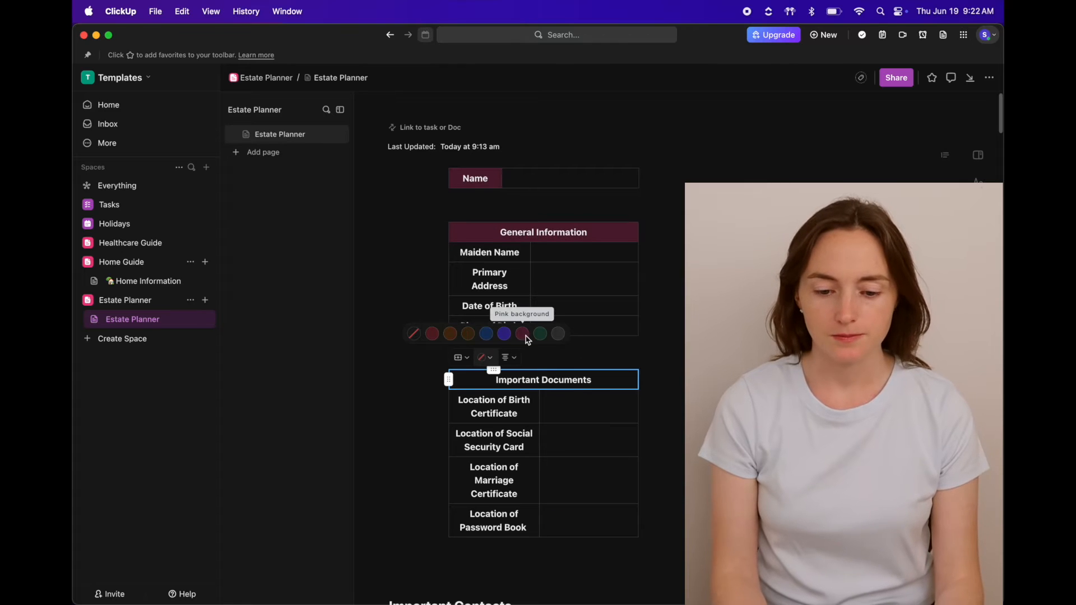
pyautogui.click(504, 334)
pyautogui.click(545, 513)
# - Apply a blue badge colour to the Important Contacts heading
pyautogui.scroll(-5, 680, 429)
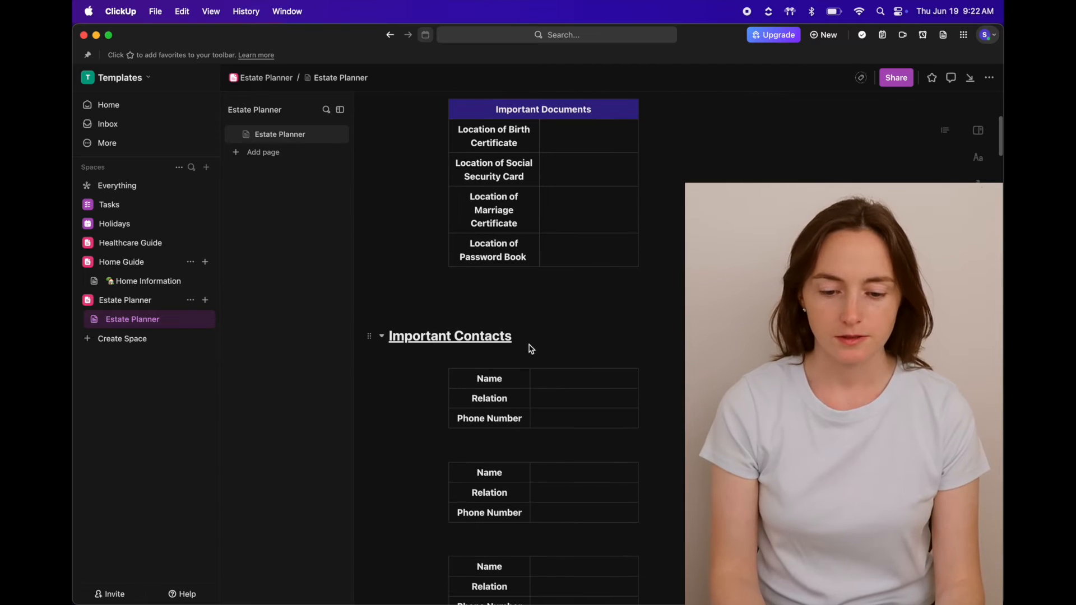
pyautogui.moveTo(537, 339); pyautogui.dragTo(369, 338)
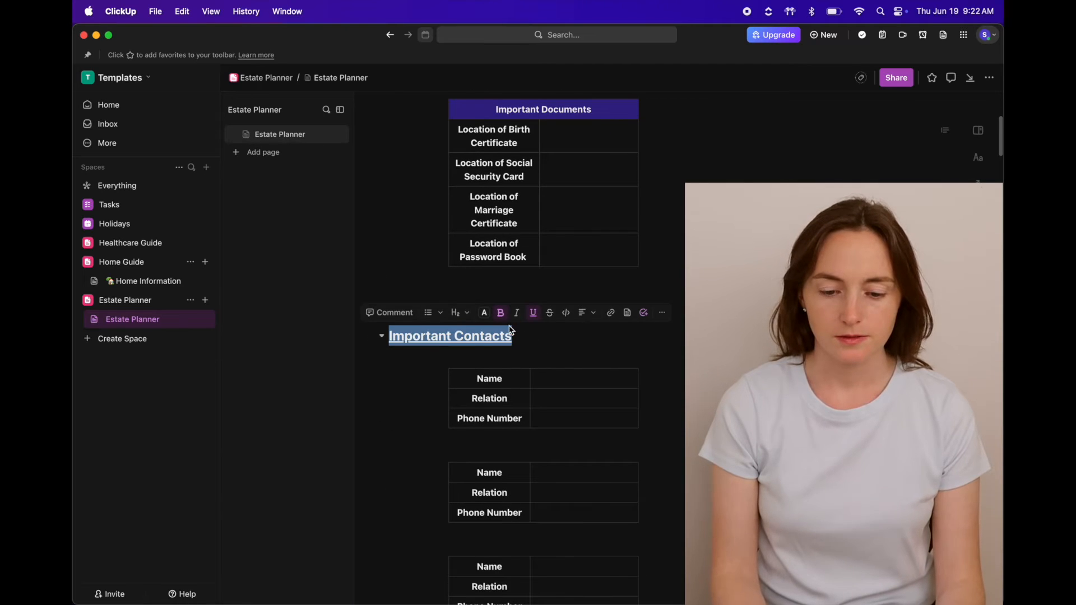
pyautogui.click(485, 315)
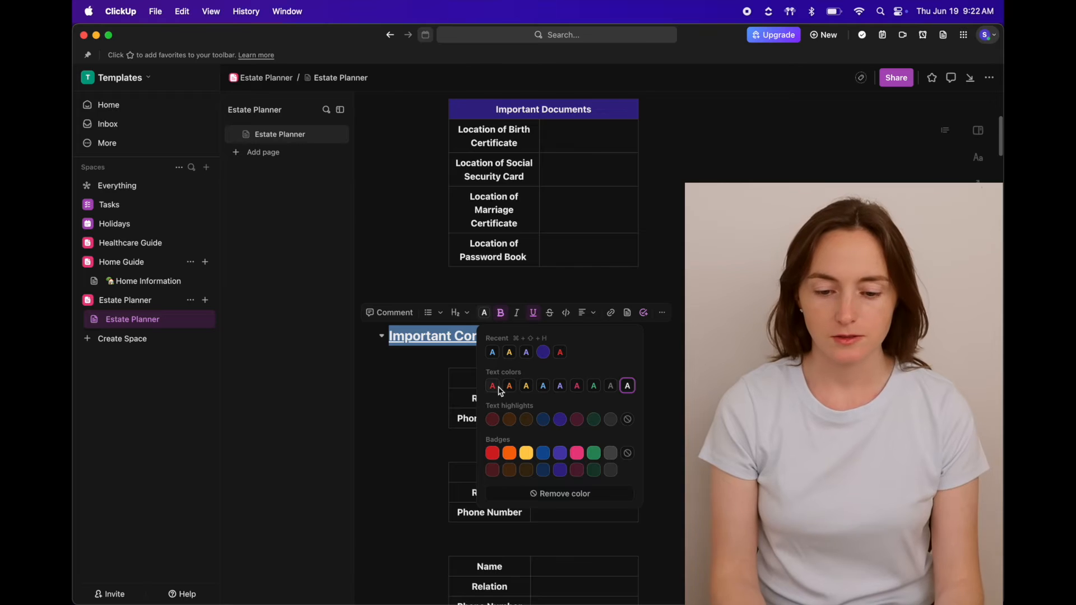
pyautogui.click(561, 420)
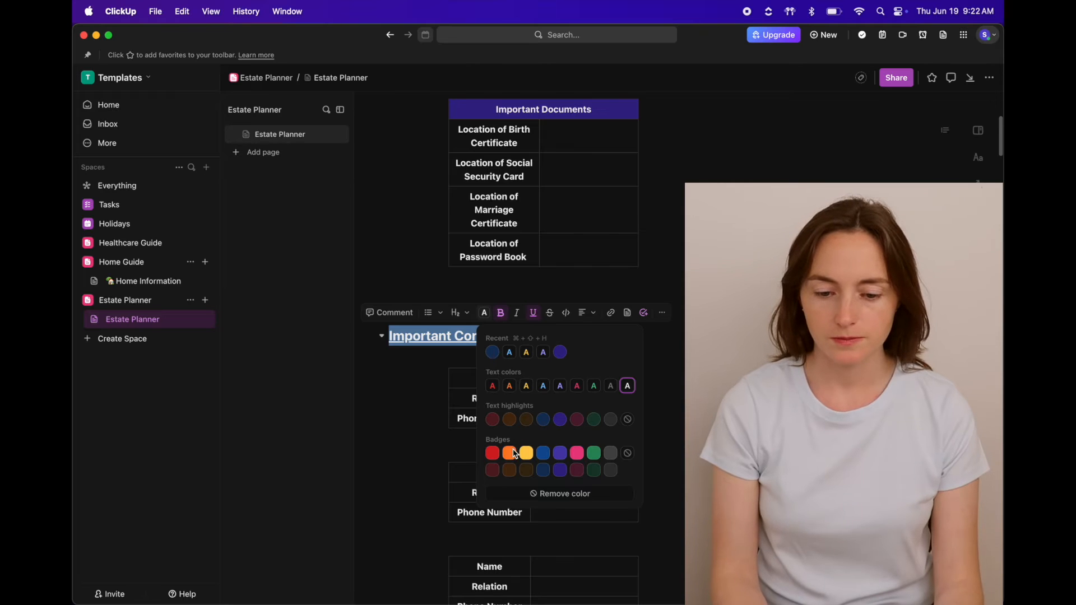
pyautogui.click(551, 454)
# - Apply a green badge colour to the Will Information heading
pyautogui.scroll(-10, 455, 255)
pyautogui.tripleClick(454, 252)
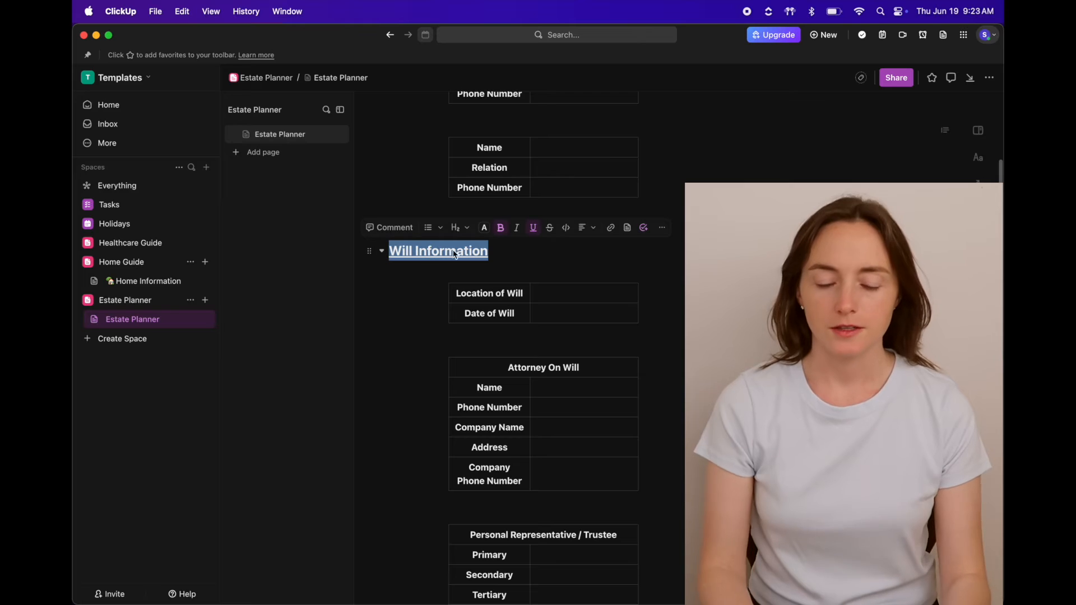
pyautogui.click(485, 229)
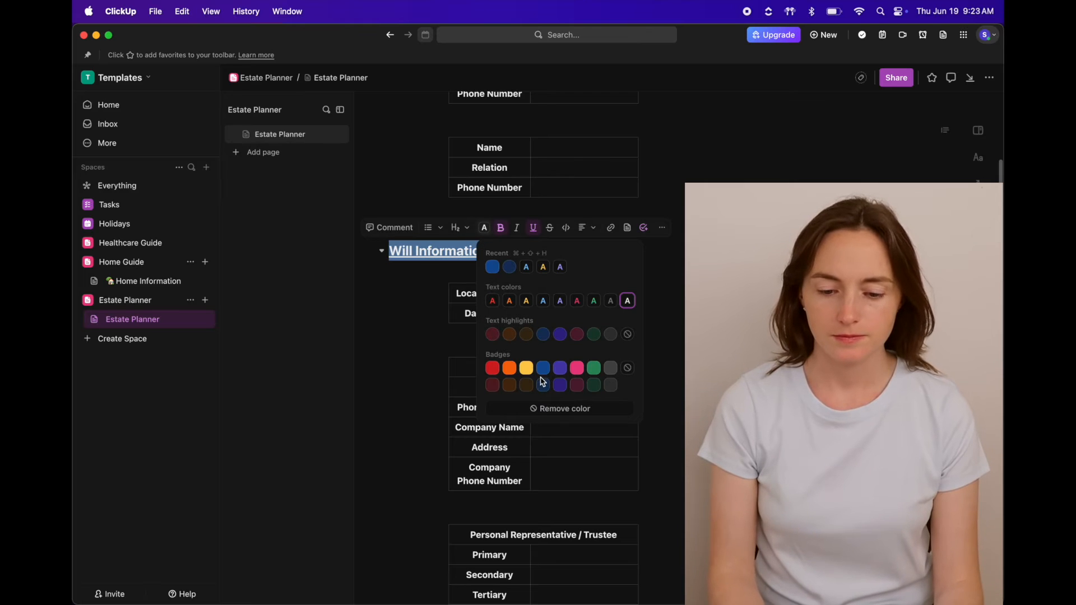
pyautogui.click(597, 371)
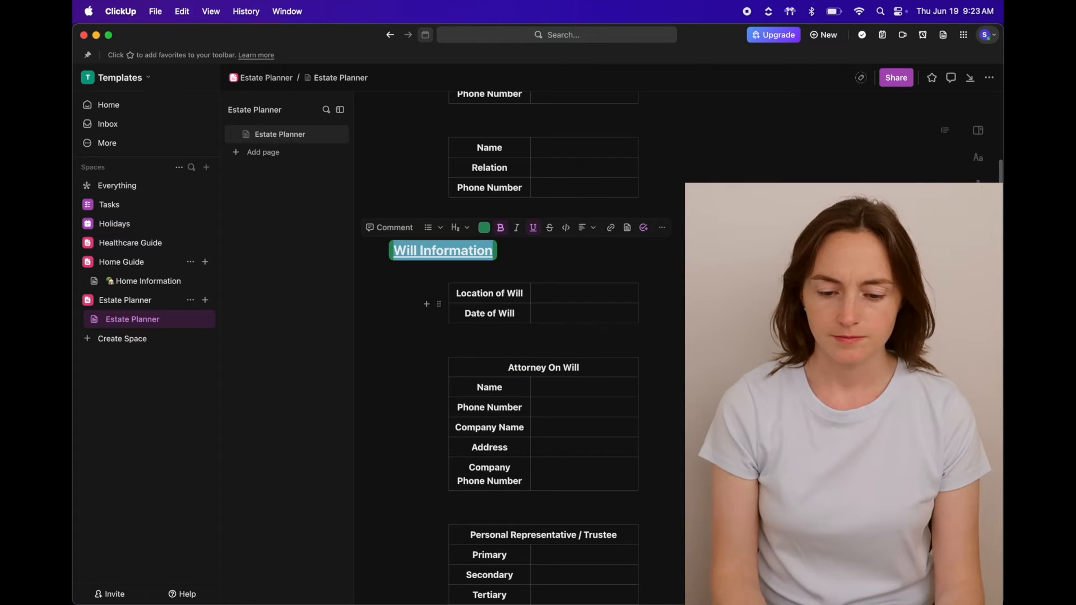
pyautogui.click(656, 305)
# - Give the Attorney On Will header row a green background
pyautogui.scroll(-1, 656, 306)
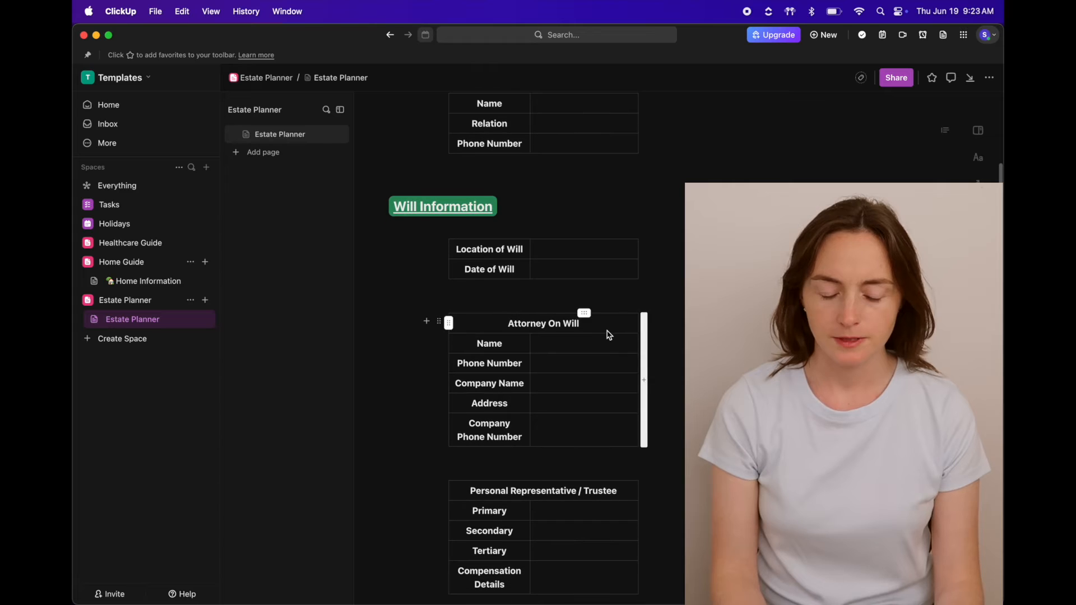
pyautogui.click(609, 331)
pyautogui.click(483, 302)
pyautogui.click(540, 277)
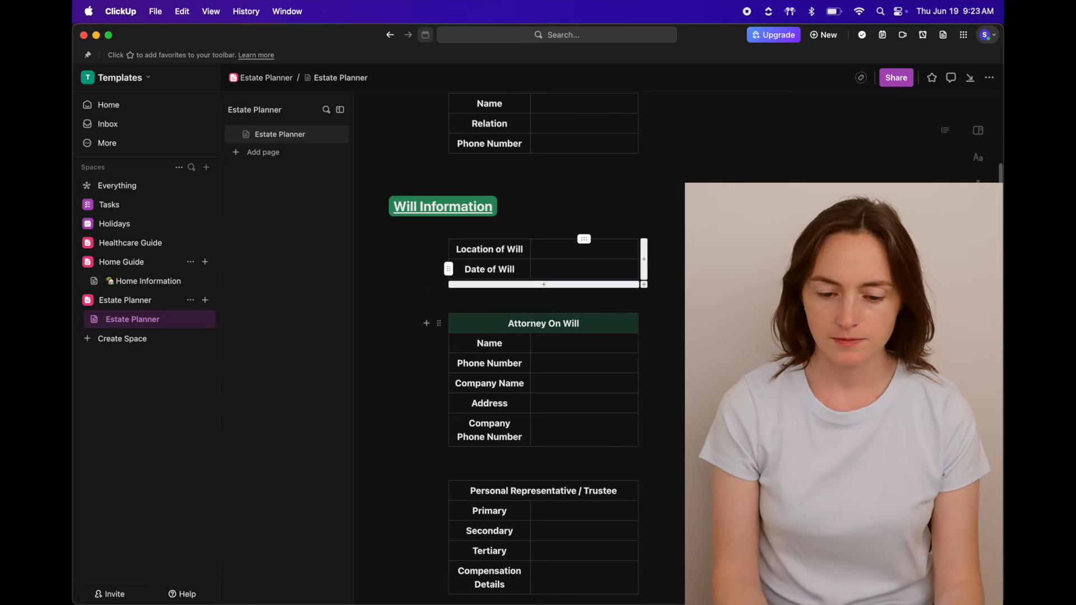
# - Give the Personal Representative / Trustee header row a green background
pyautogui.scroll(-2, 637, 423)
pyautogui.click(604, 417)
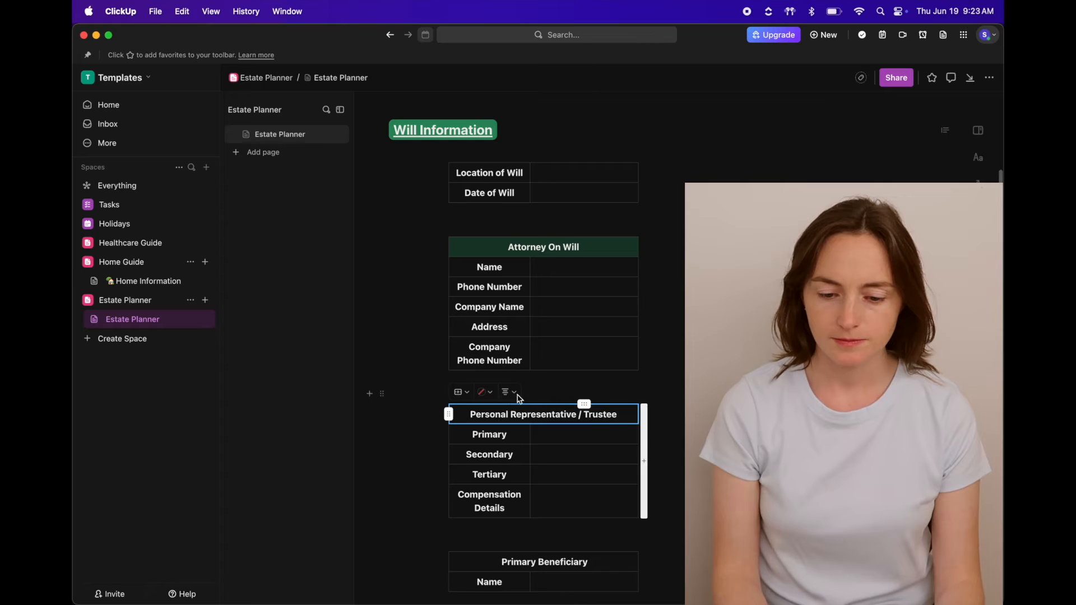
pyautogui.click(483, 391)
pyautogui.click(540, 368)
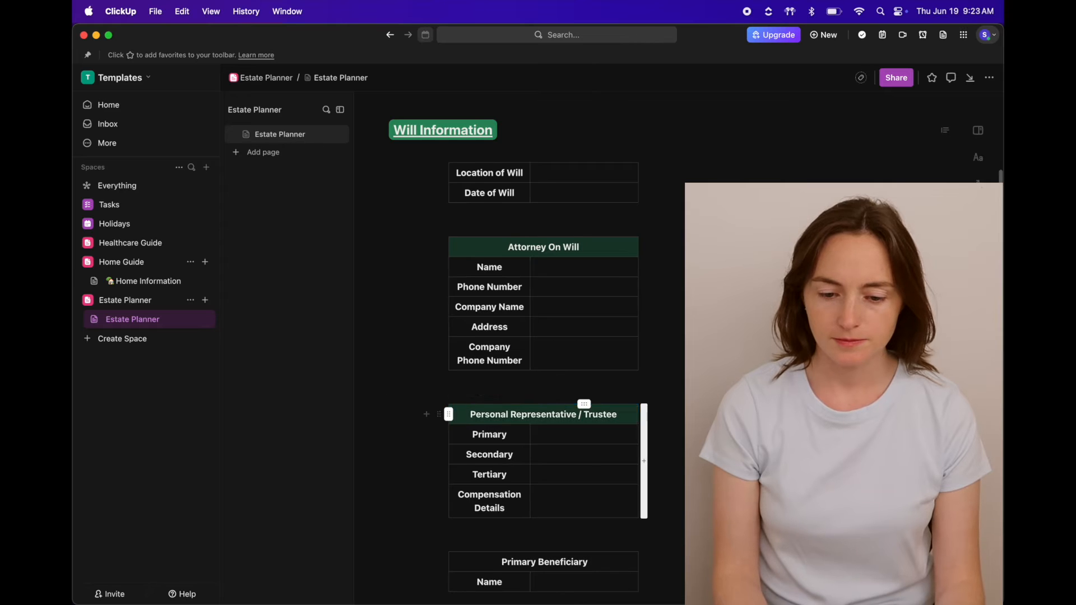
# - Give the Primary Beneficiary header row a green background
pyautogui.scroll(-5, 546, 381)
pyautogui.click(555, 382)
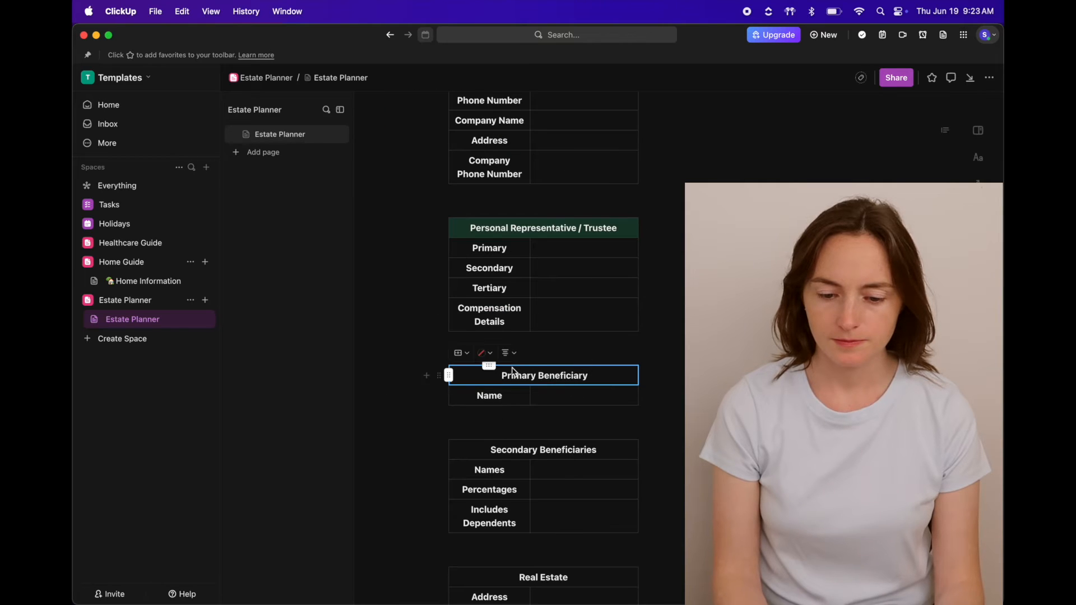
pyautogui.click(487, 357)
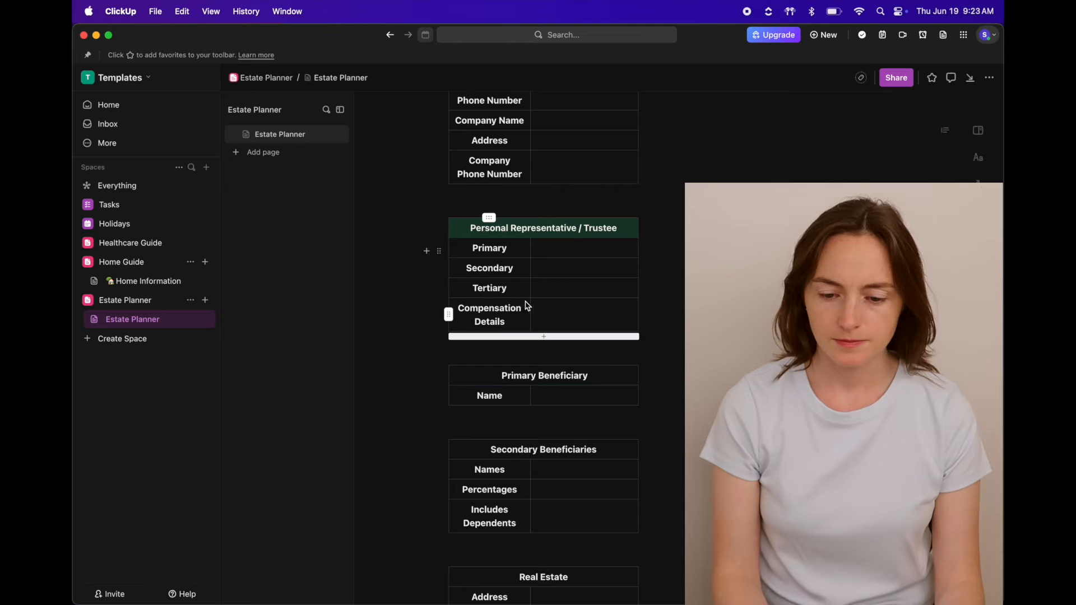
pyautogui.click(496, 376)
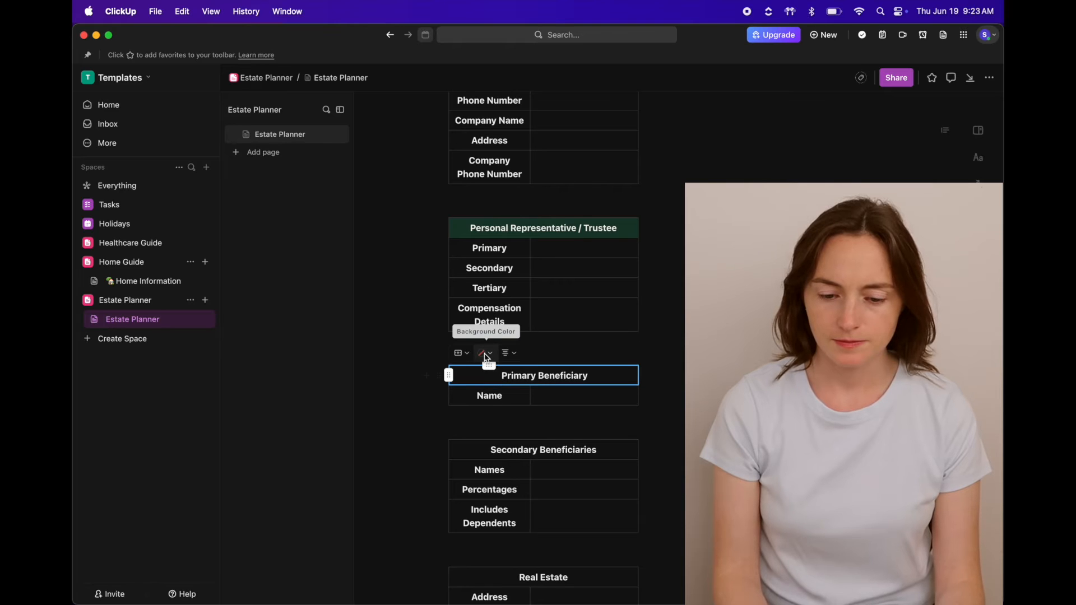
pyautogui.click(482, 354)
pyautogui.click(540, 330)
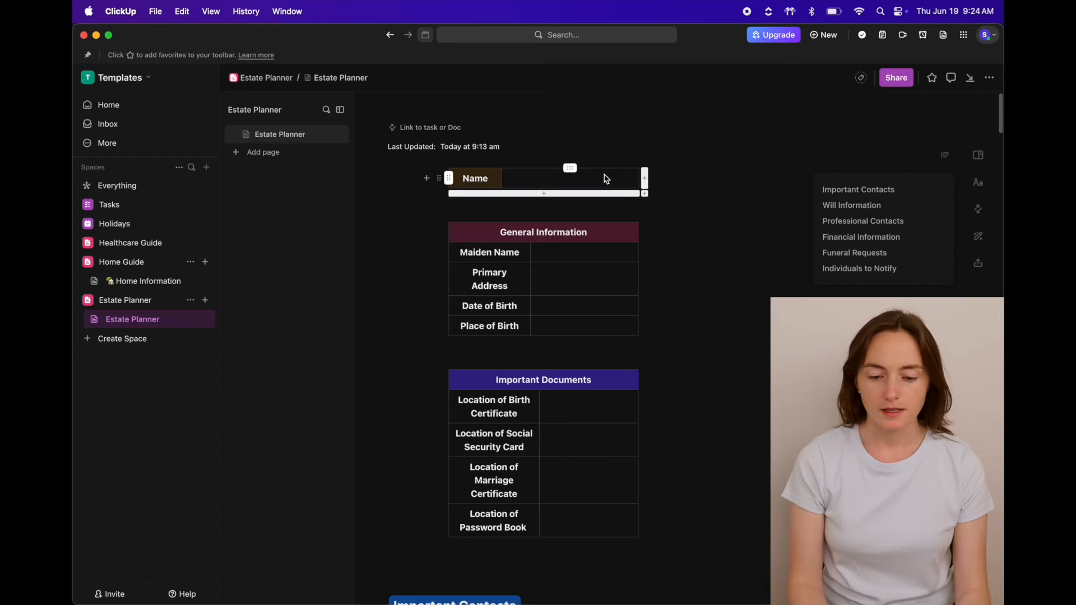
# - Copy the General Information table title and paste it as a text line above that table
pyautogui.moveTo(587, 244); pyautogui.dragTo(492, 245)
pyautogui.press('cmd+c')
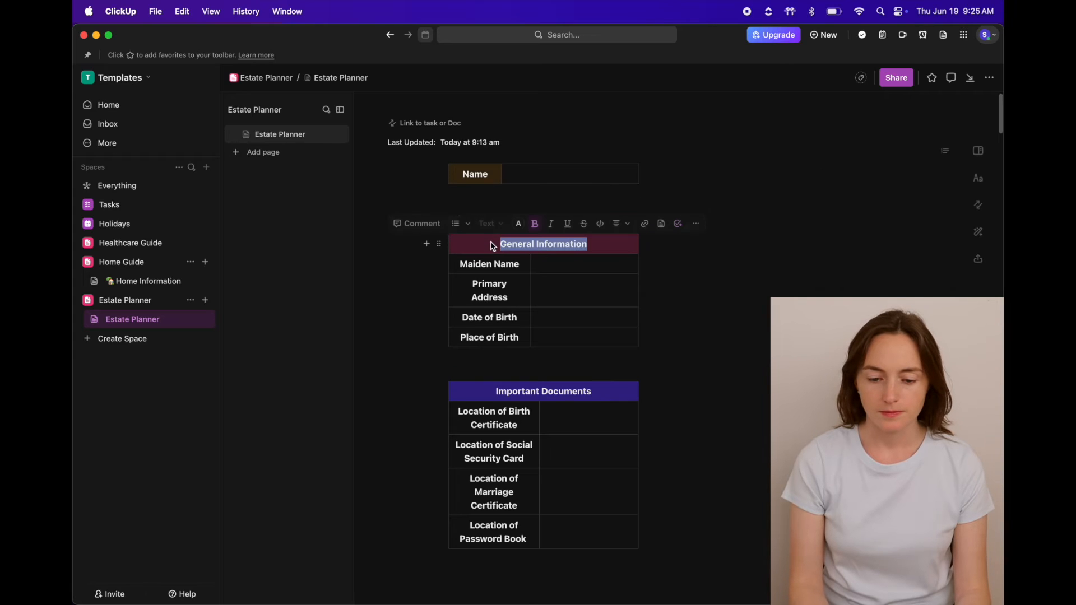
pyautogui.click(459, 205)
pyautogui.click(460, 223)
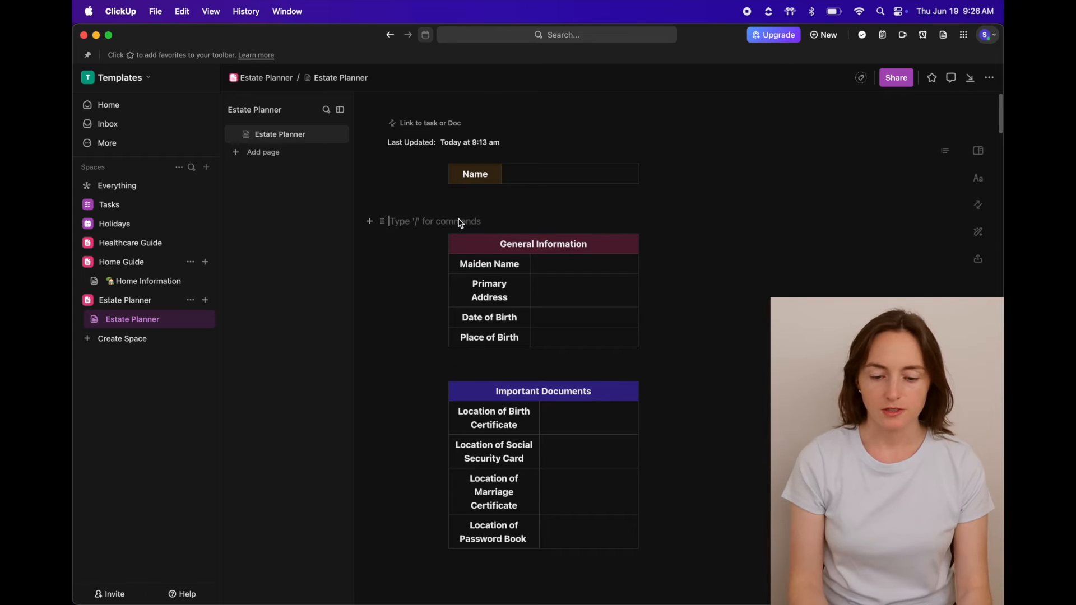
pyautogui.press('Return')
pyautogui.press('cmd+v')
# - Turn the pasted General Information line into a Heading 3 and open it from the page outline
pyautogui.moveTo(477, 223); pyautogui.dragTo(411, 224)
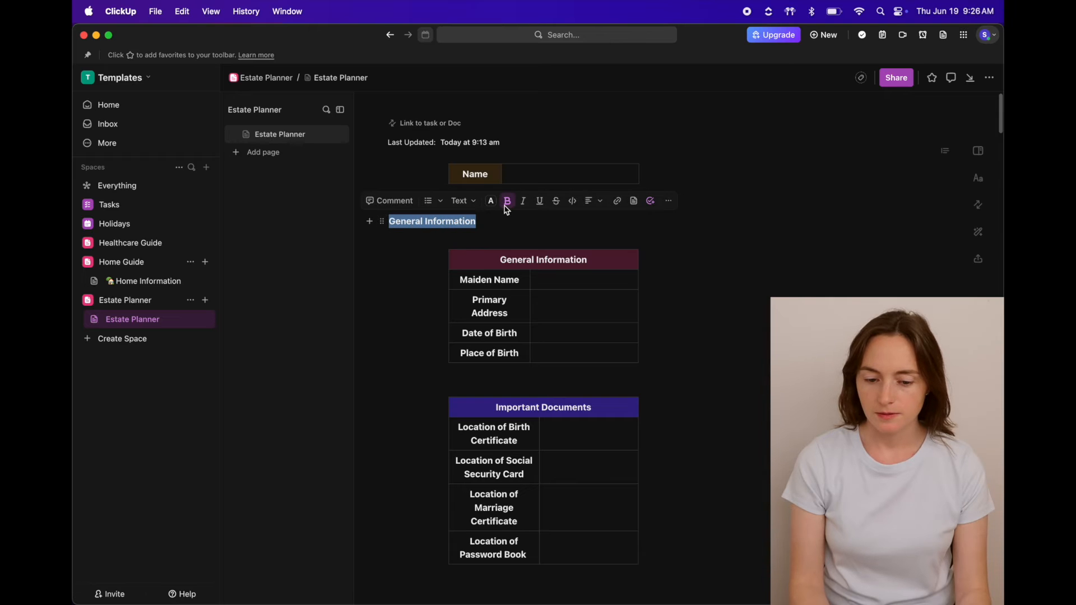
pyautogui.click(460, 201)
pyautogui.click(488, 289)
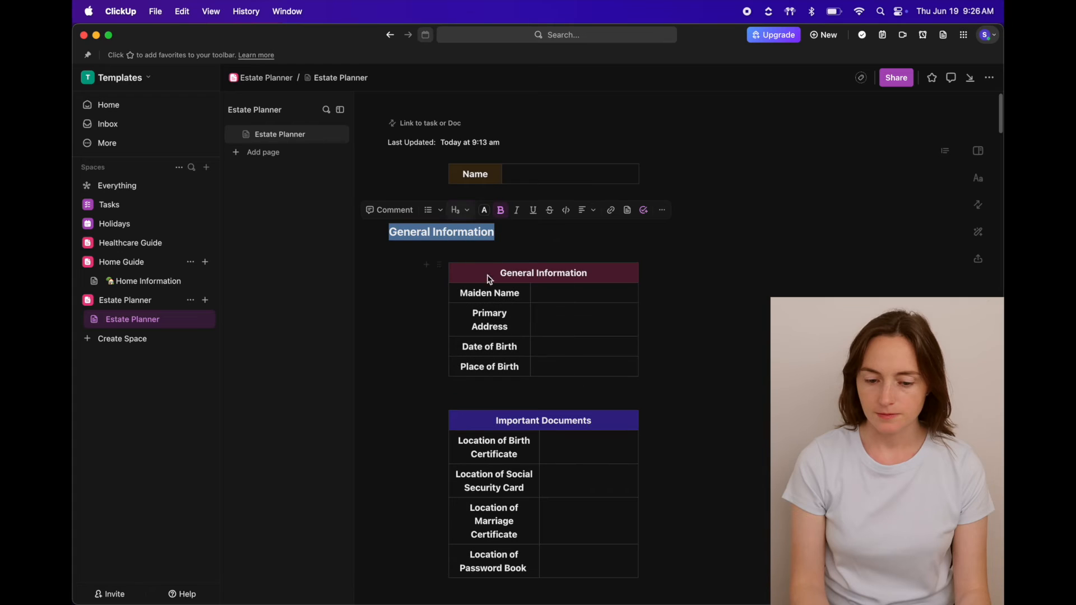
pyautogui.click(515, 247)
pyautogui.moveTo(947, 157)
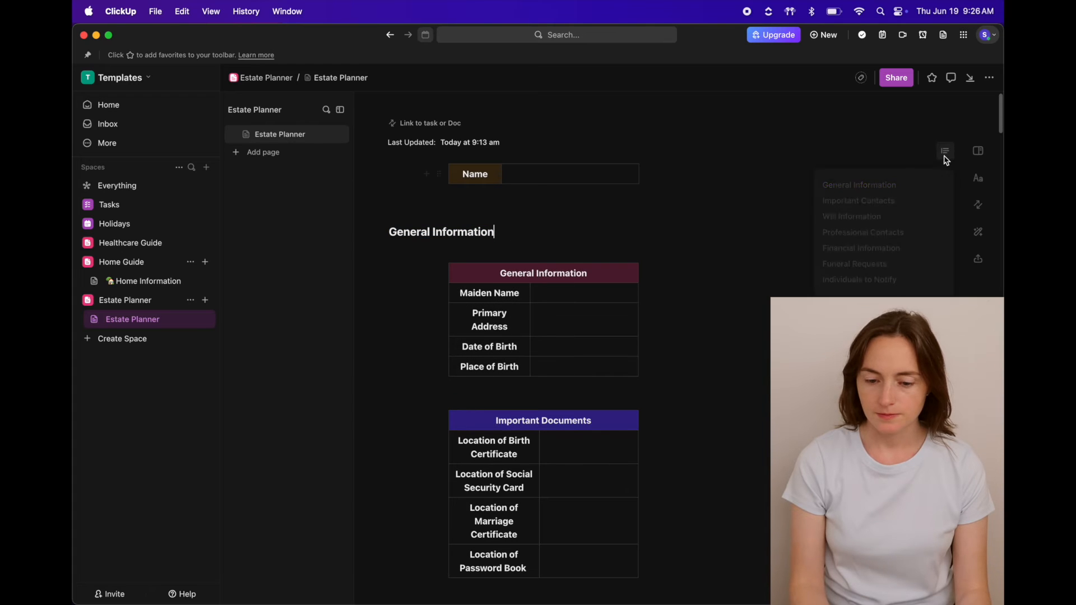
pyautogui.click(888, 191)
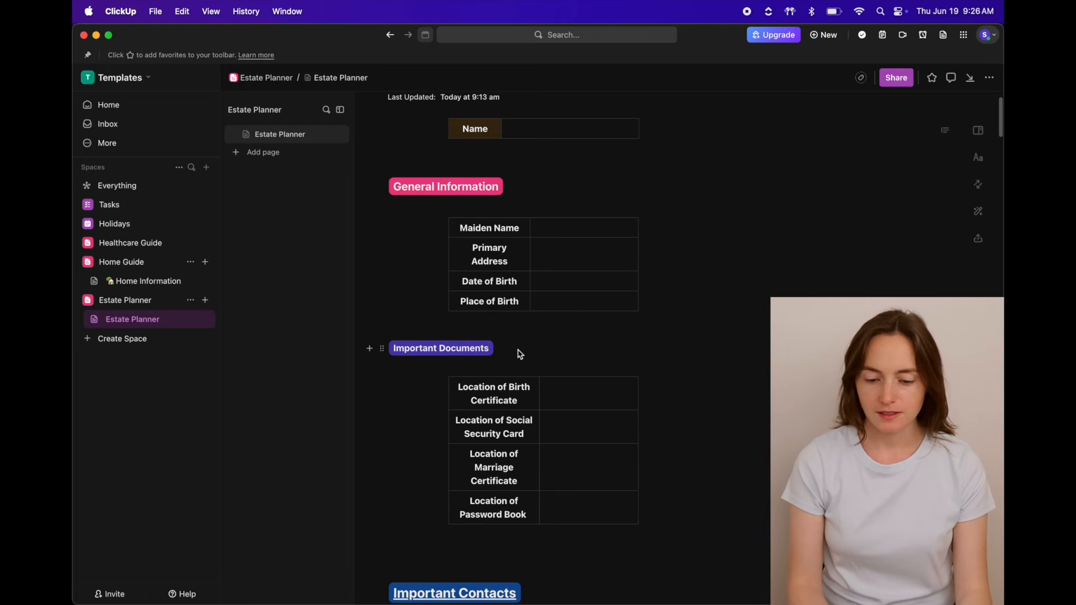
# - Turn the Important Documents line into a Heading 3
pyautogui.moveTo(519, 353); pyautogui.dragTo(395, 354)
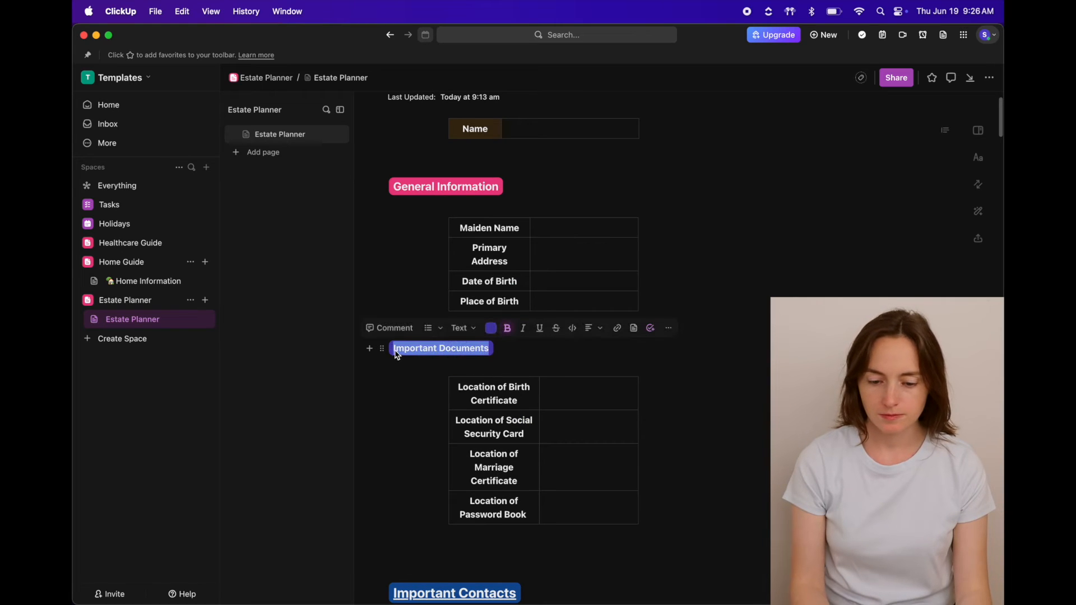
pyautogui.click(460, 328)
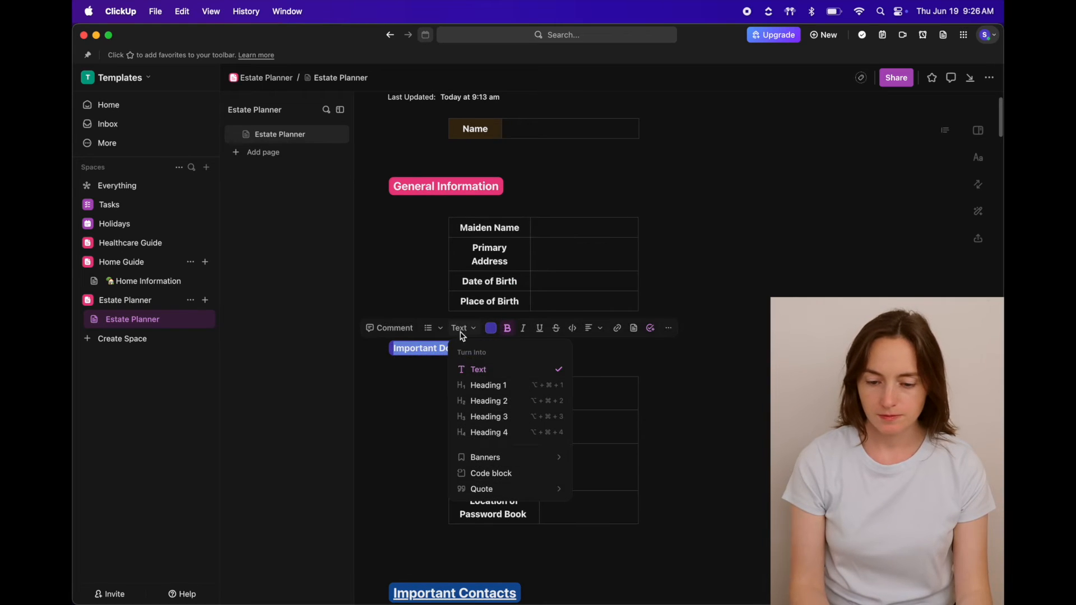
pyautogui.click(488, 418)
pyautogui.click(676, 373)
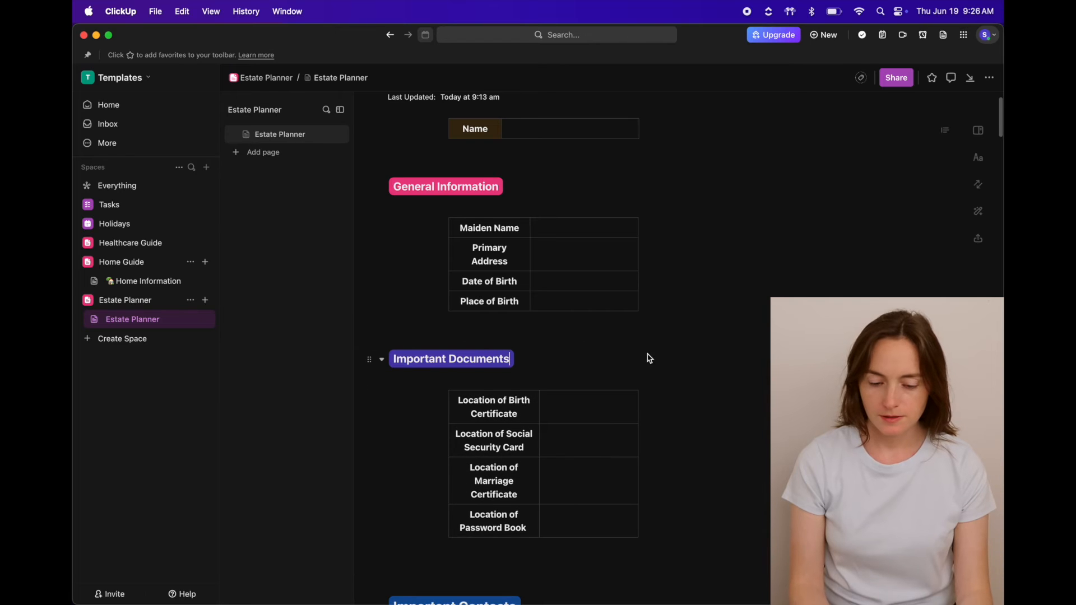
# - Change the Important Contacts heading to Heading 3
pyautogui.scroll(-4, 594, 348)
pyautogui.click(520, 410)
pyautogui.moveTo(520, 410); pyautogui.dragTo(398, 413)
pyautogui.click(463, 385)
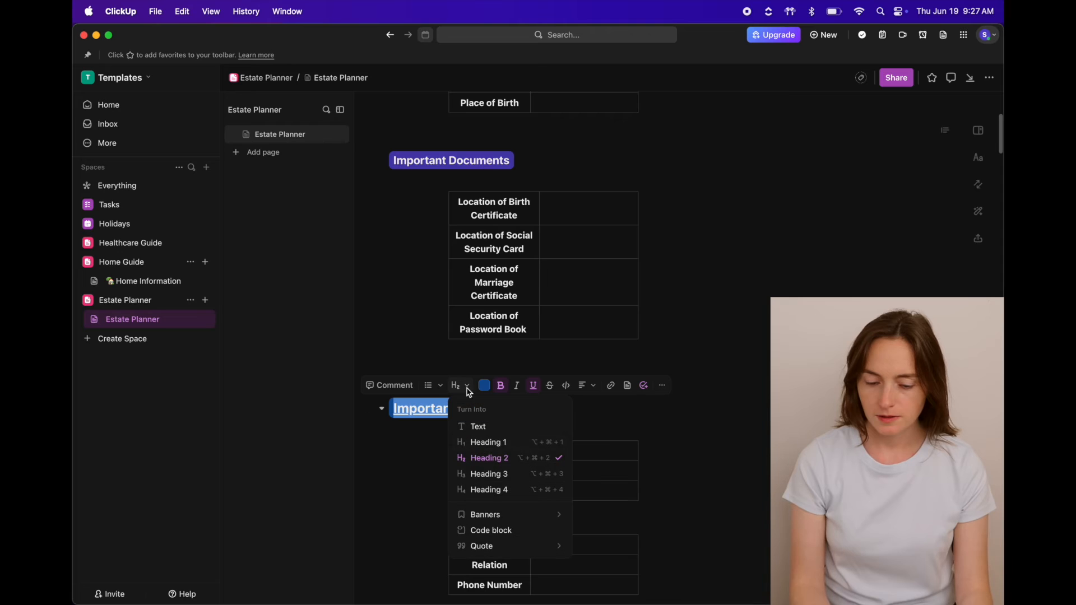
pyautogui.click(514, 474)
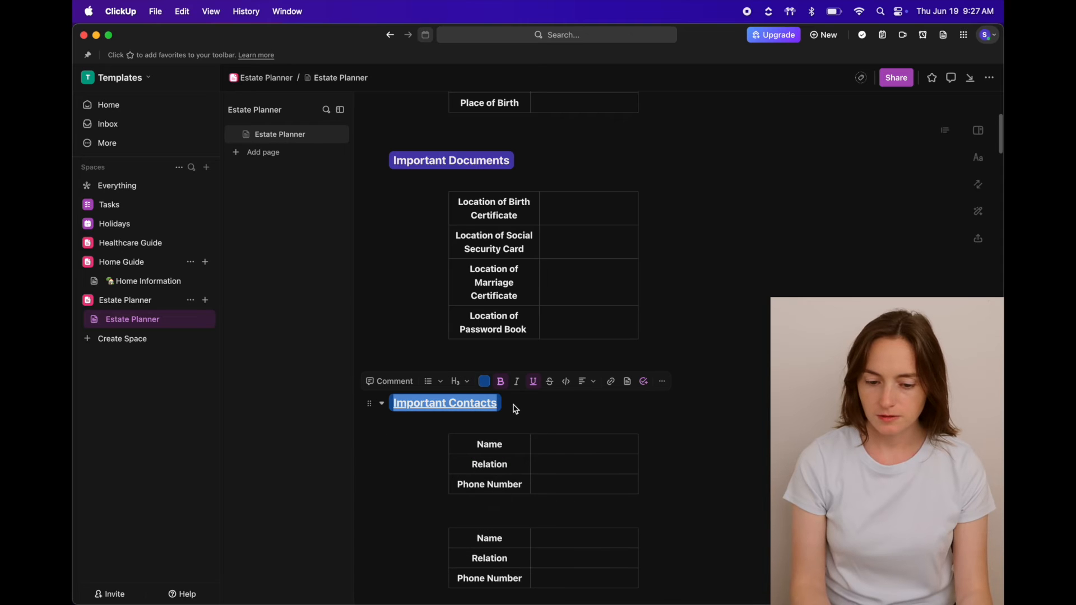
pyautogui.click(515, 409)
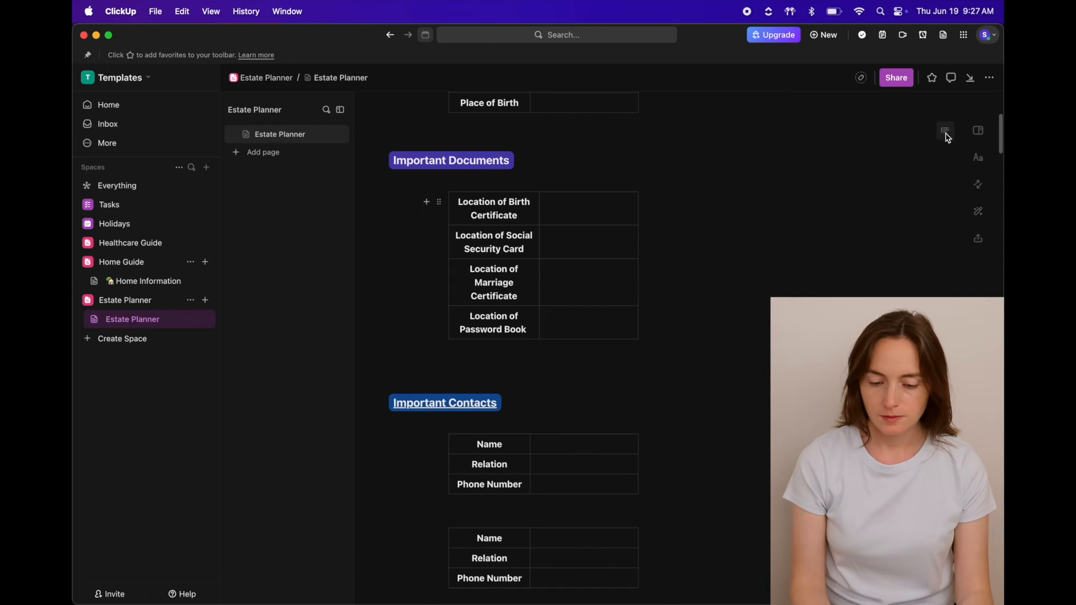
# - Check the section list in the page outline and jump to General Information
pyautogui.moveTo(947, 137)
pyautogui.click(859, 164)
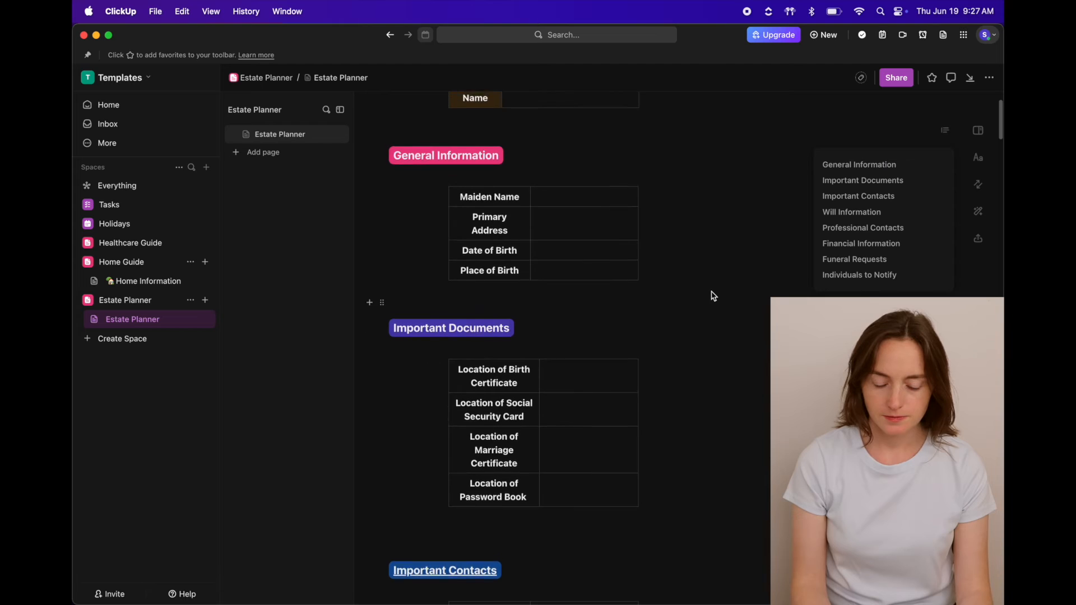
pyautogui.scroll(3, 713, 296)
# - Delete the blank line between the Health Care Surrogate / Living Will and Durable Power of Attorney tables
pyautogui.scroll(-15, 686, 259)
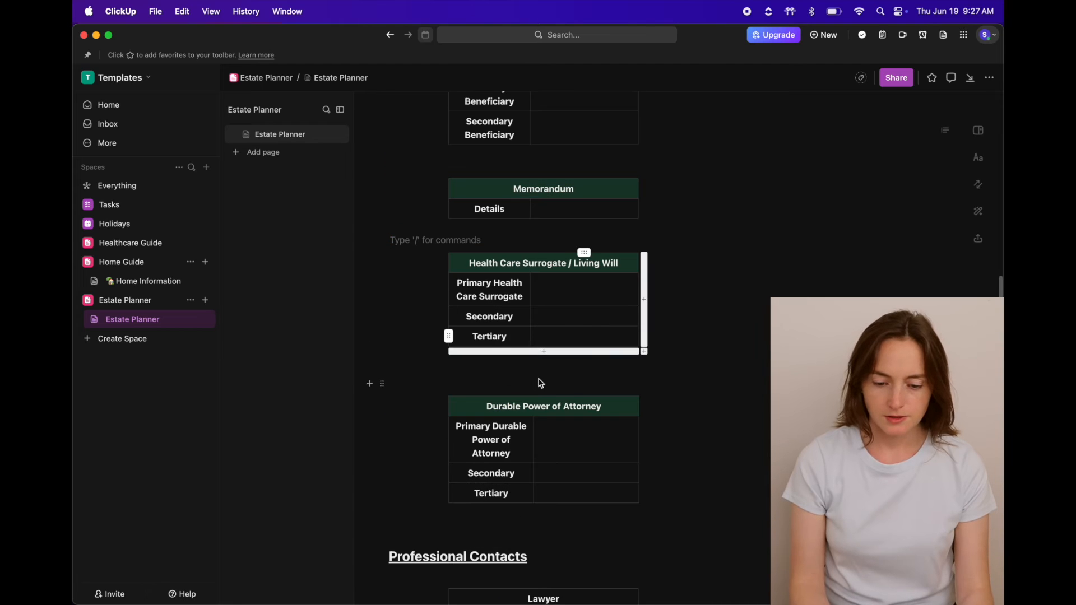
pyautogui.click(540, 382)
pyautogui.press('BackSpace')
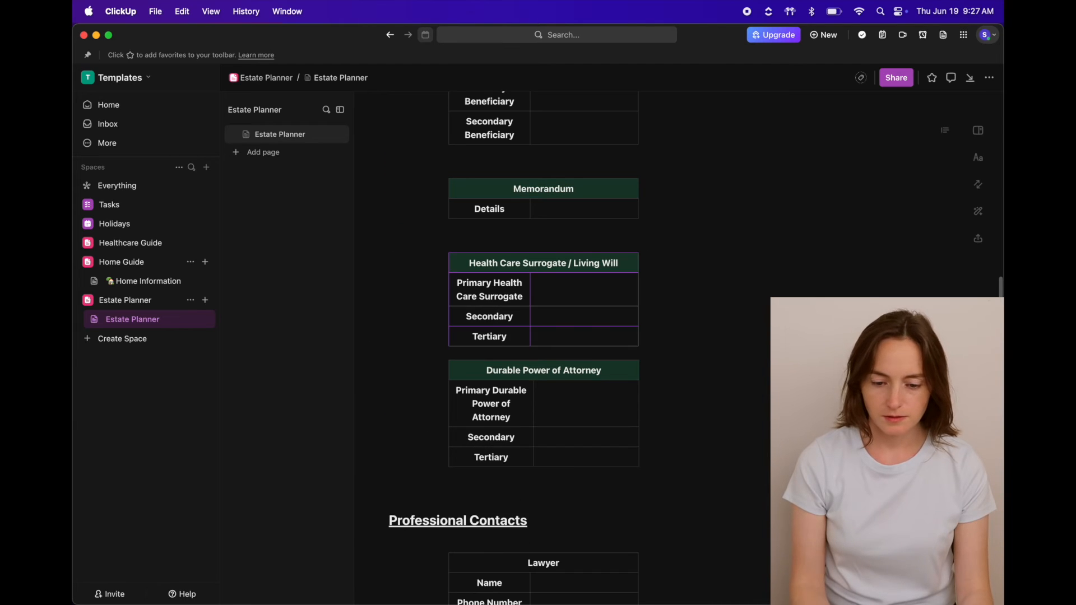
# - Undo the last edit around the Health Care Surrogate / Living Will table
pyautogui.click(730, 398)
pyautogui.scroll(3, 730, 399)
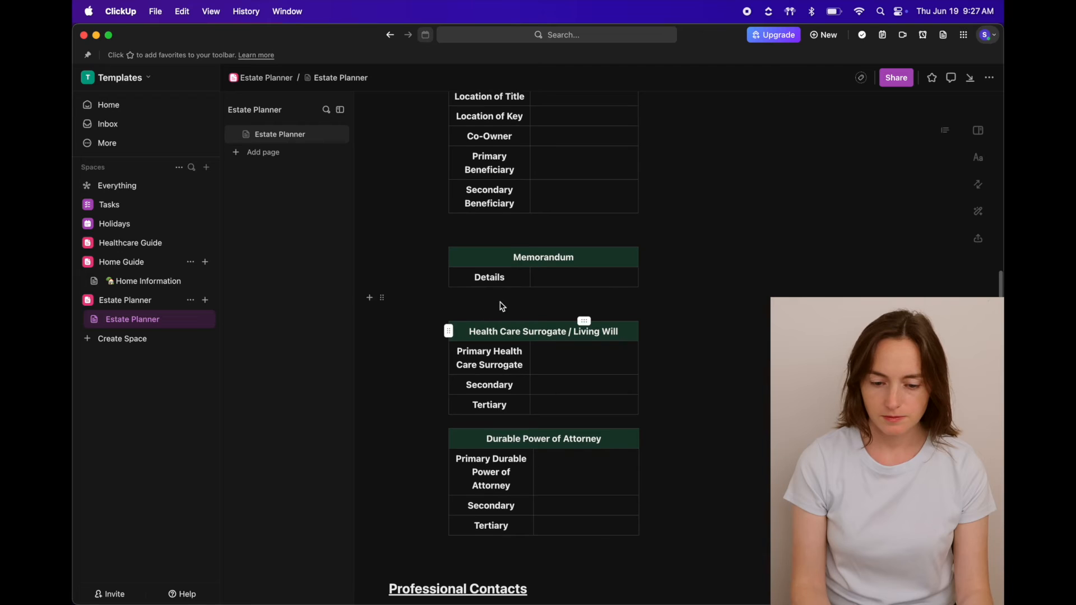
pyautogui.press('super+z')
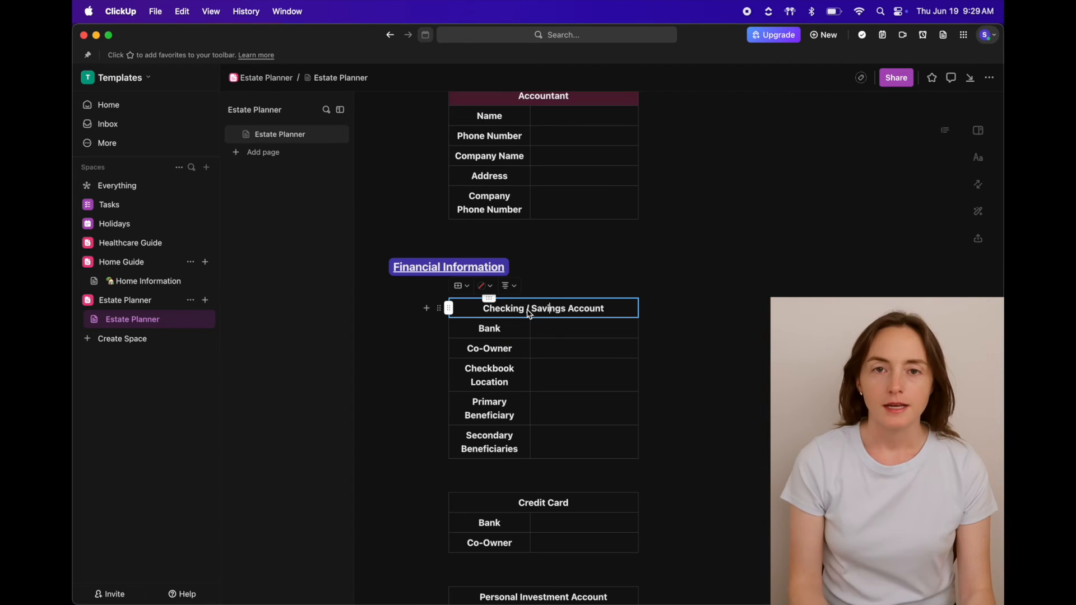
# - Give the Checking / Savings Account table's header cell a purple background
pyautogui.click(482, 288)
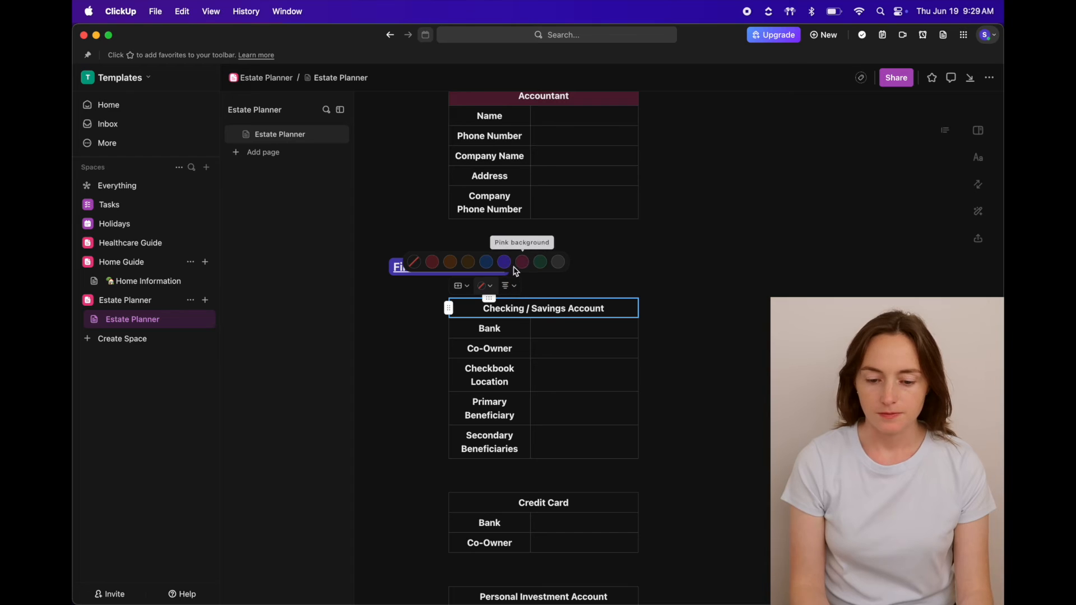
pyautogui.click(505, 262)
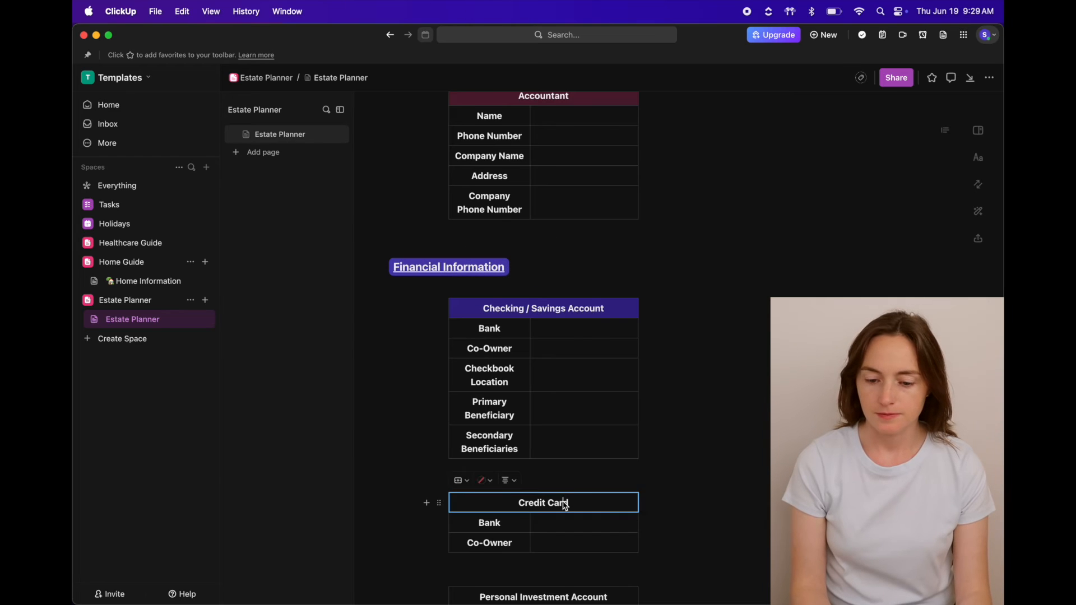
# - Look over the section list in the page outline and jump to Professional Contacts
pyautogui.scroll(-3, 548, 512)
pyautogui.moveTo(905, 174)
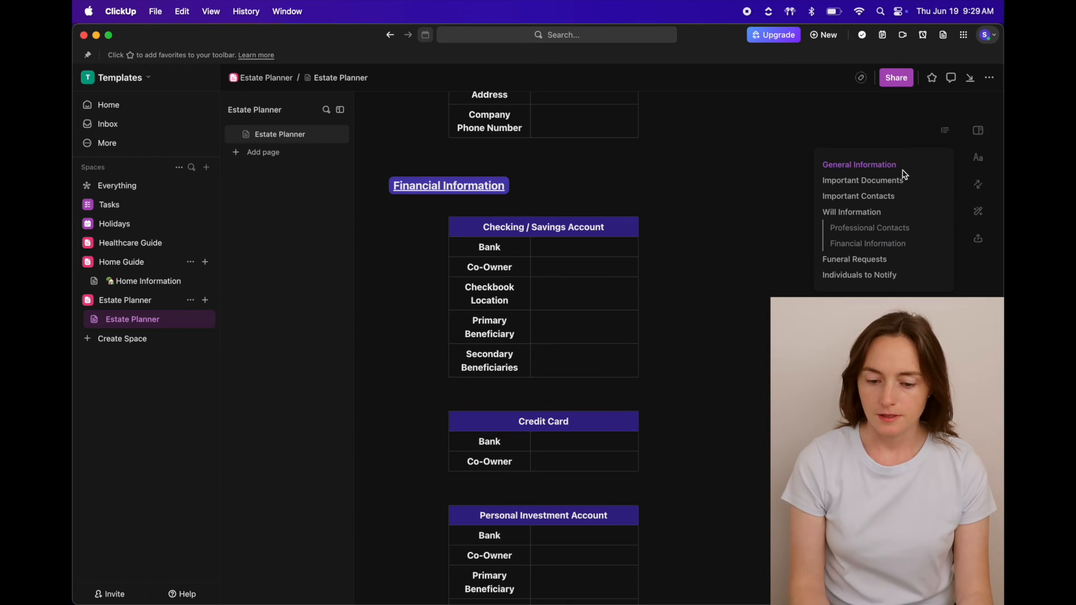
pyautogui.click(883, 230)
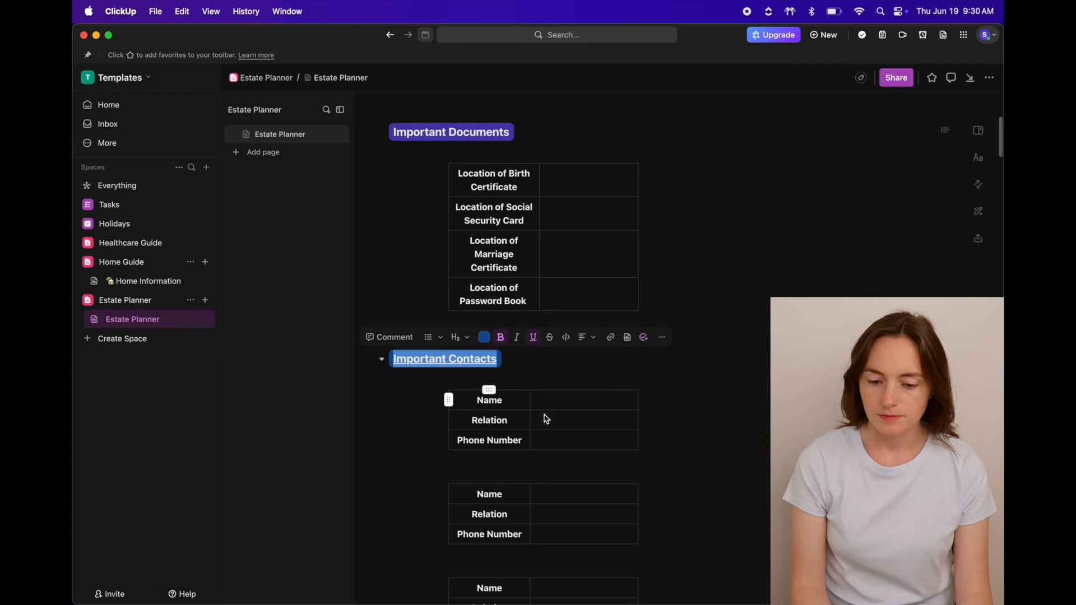
# - Change the Will Information heading from Heading 2 to Heading 3
pyautogui.scroll(-8, 553, 437)
pyautogui.scroll(-4, 555, 419)
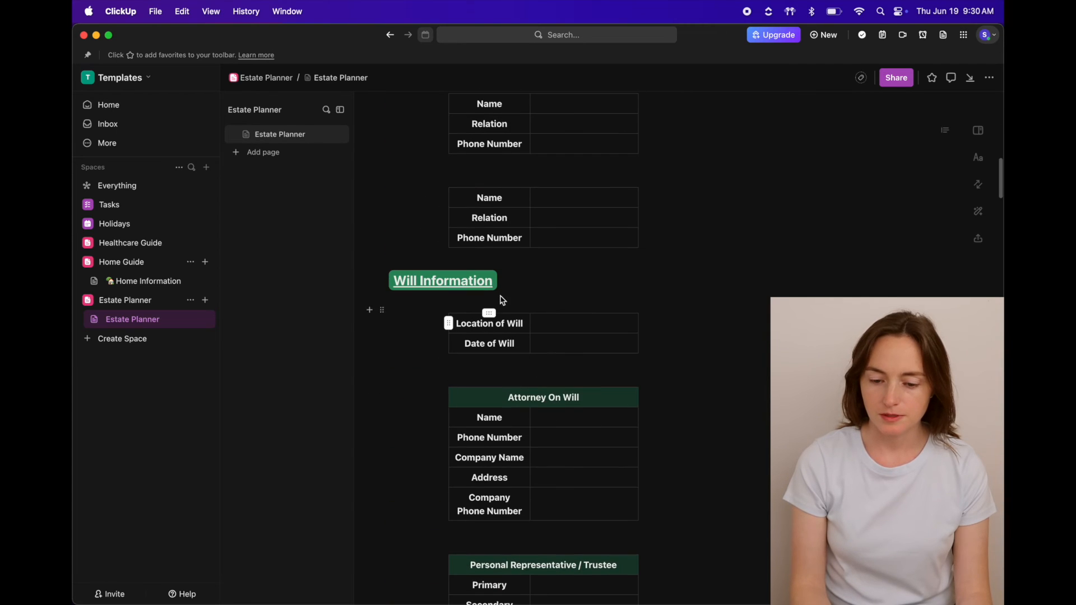
pyautogui.moveTo(494, 284); pyautogui.dragTo(383, 281)
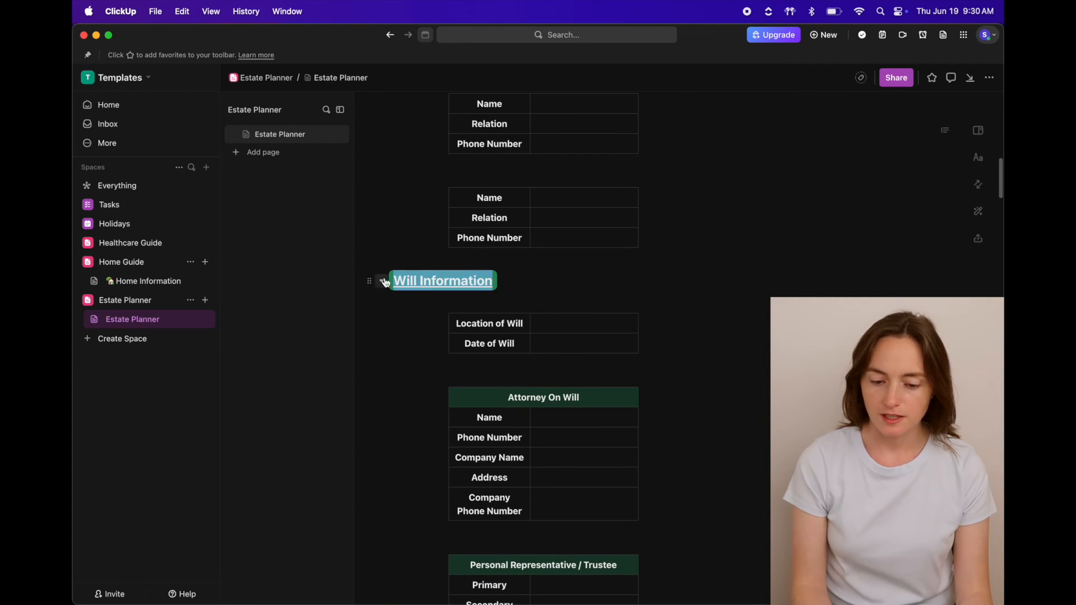
pyautogui.moveTo(490, 285); pyautogui.dragTo(401, 285)
pyautogui.click(458, 257)
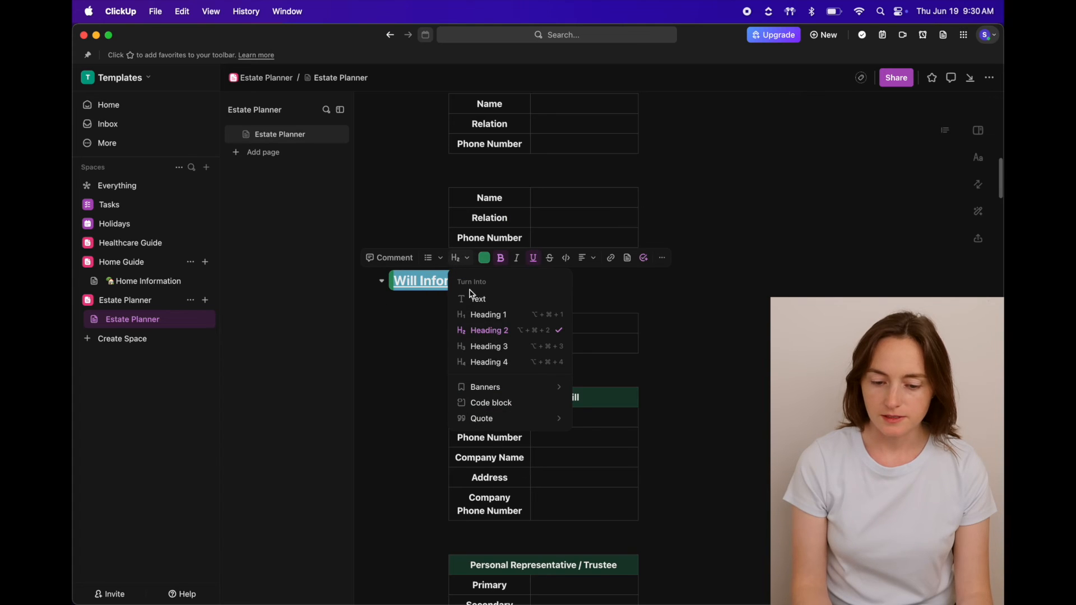
pyautogui.click(503, 346)
pyautogui.click(494, 283)
pyautogui.moveTo(946, 133)
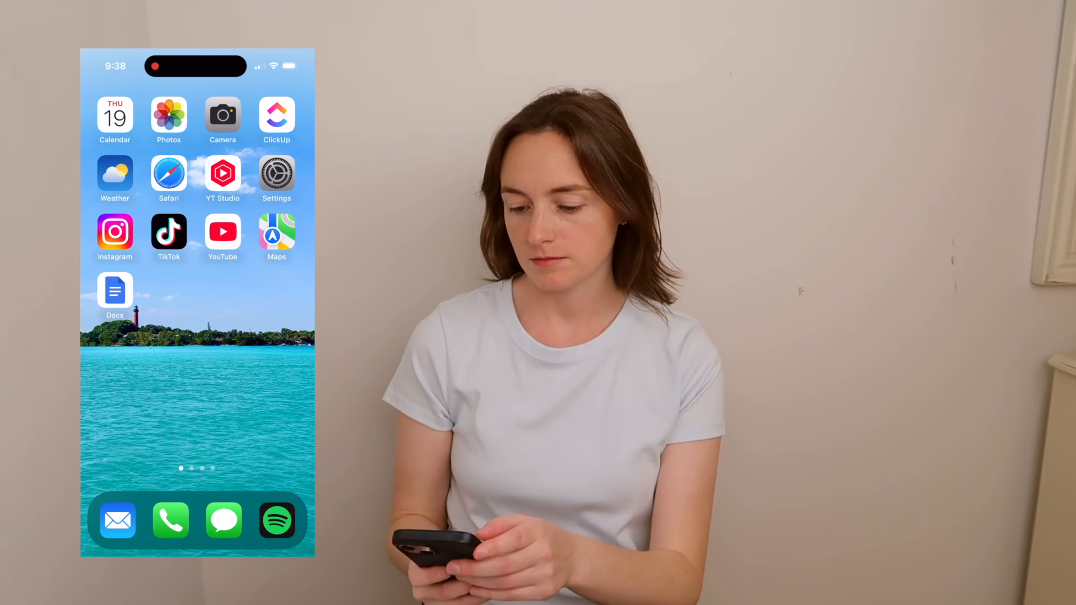
# - Switch to the ClickUp mobile app and open the Estate Planner document in the Estate Planner space for editing
pyautogui.click(277, 115)
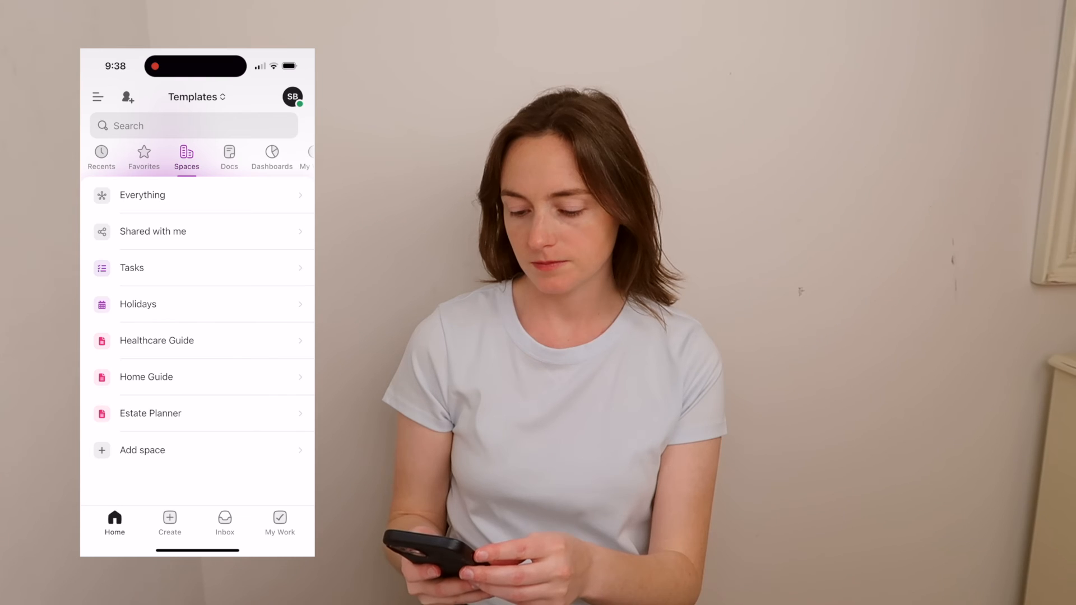
pyautogui.click(150, 413)
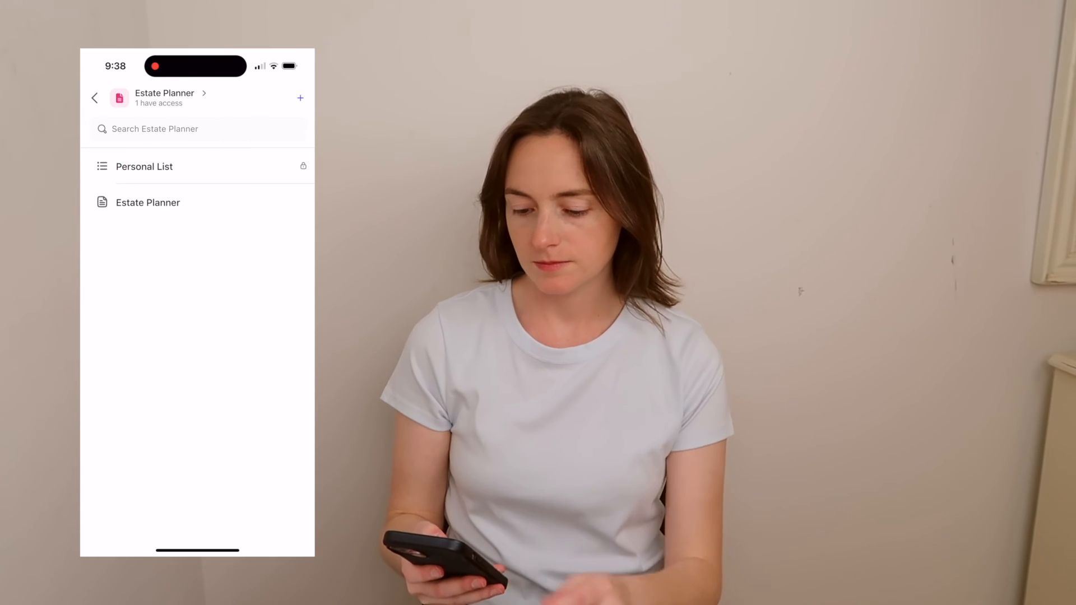
pyautogui.click(148, 202)
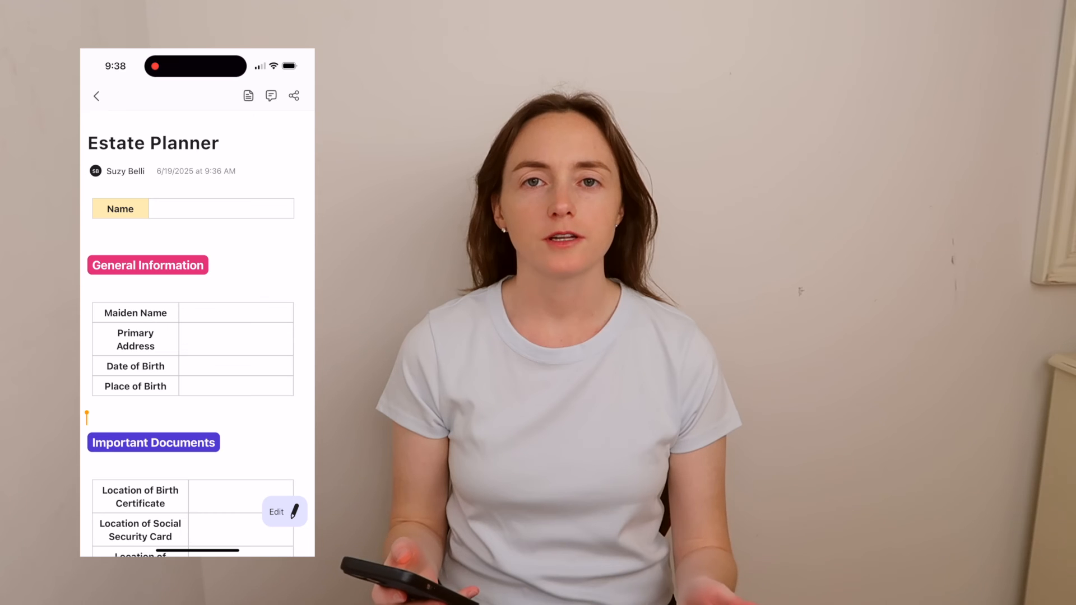
pyautogui.click(284, 512)
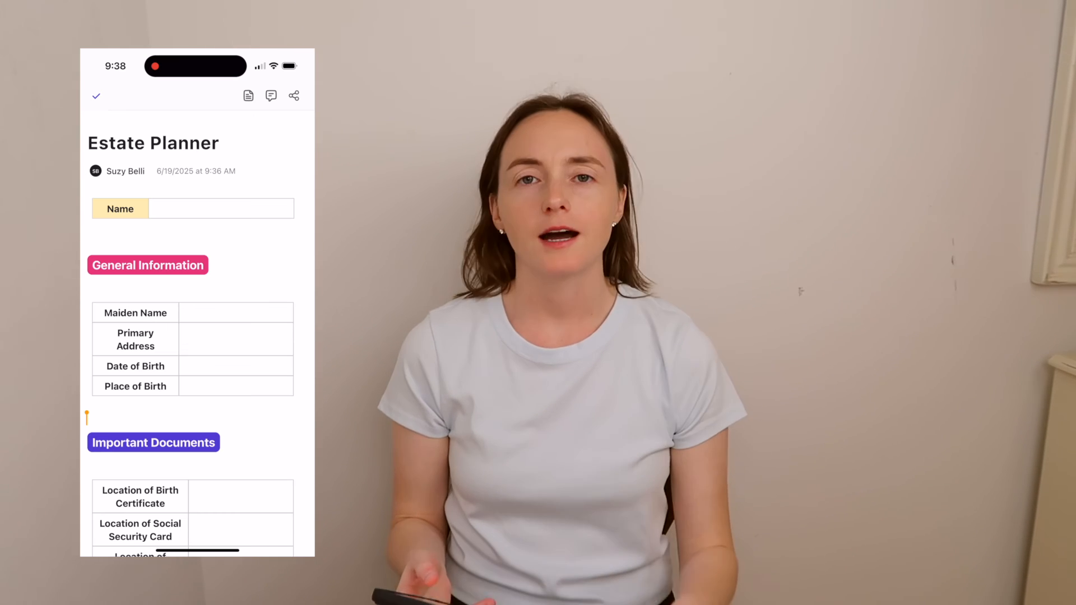